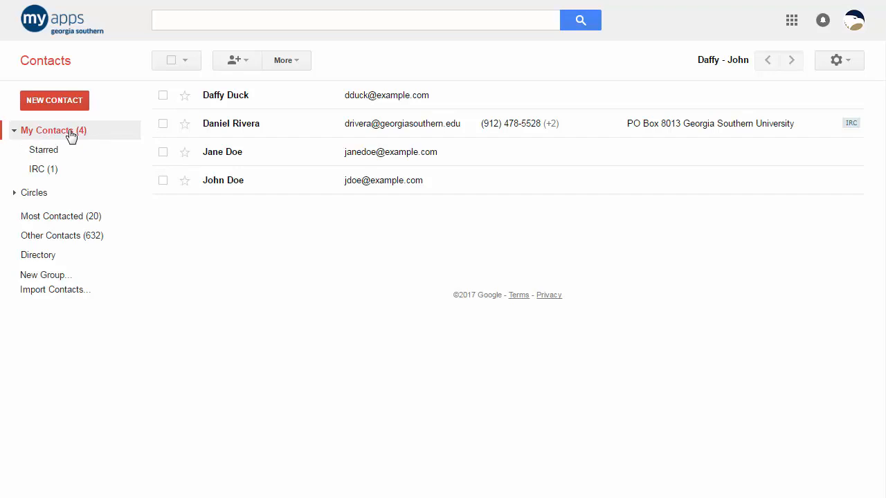
# - Review the contacts in the IRC group and in the Other Contacts list
pyautogui.click(60, 171)
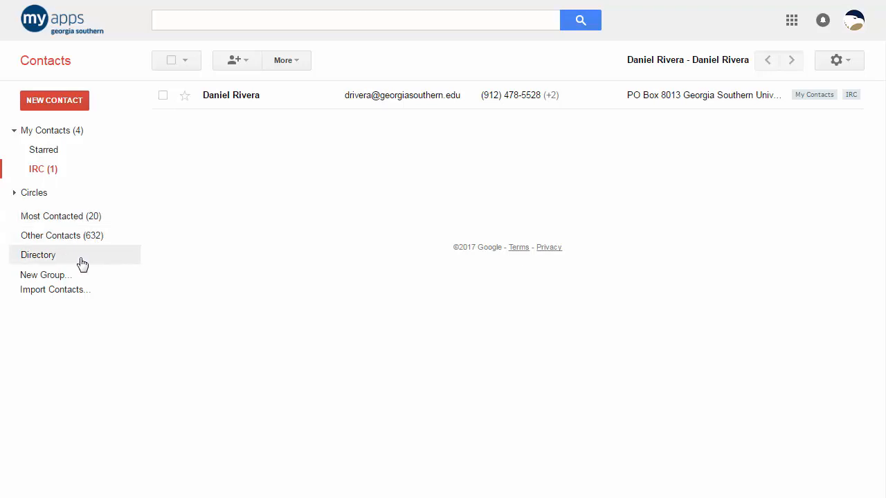
pyautogui.click(109, 242)
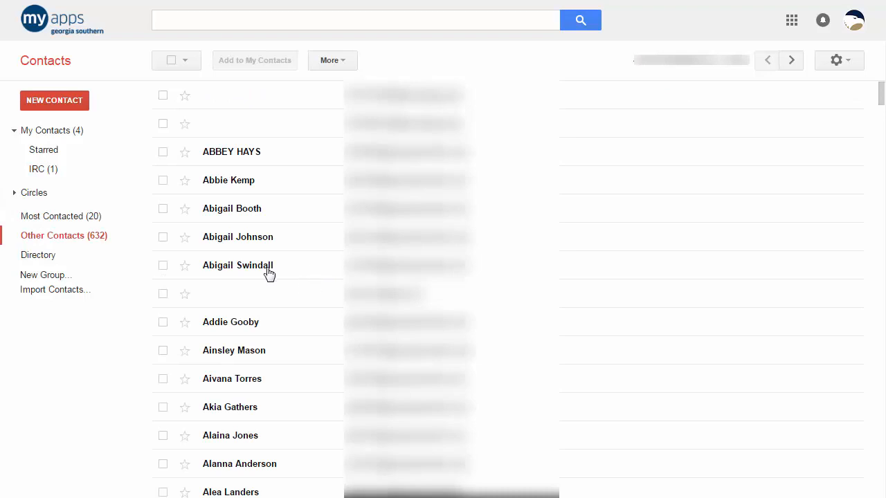
pyautogui.scroll(-1, 287, 228)
pyautogui.scroll(-5, 379, 300)
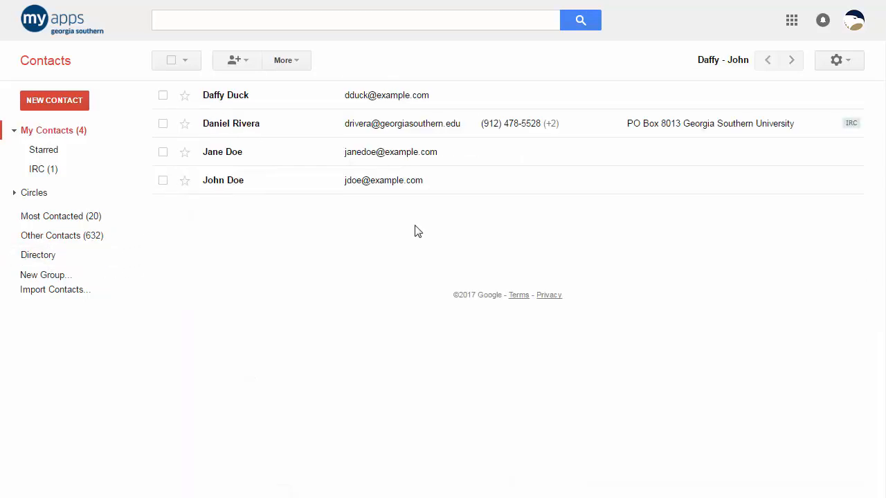
# - Look up an existing contact by first name and add that person to My Contacts
pyautogui.click(248, 68)
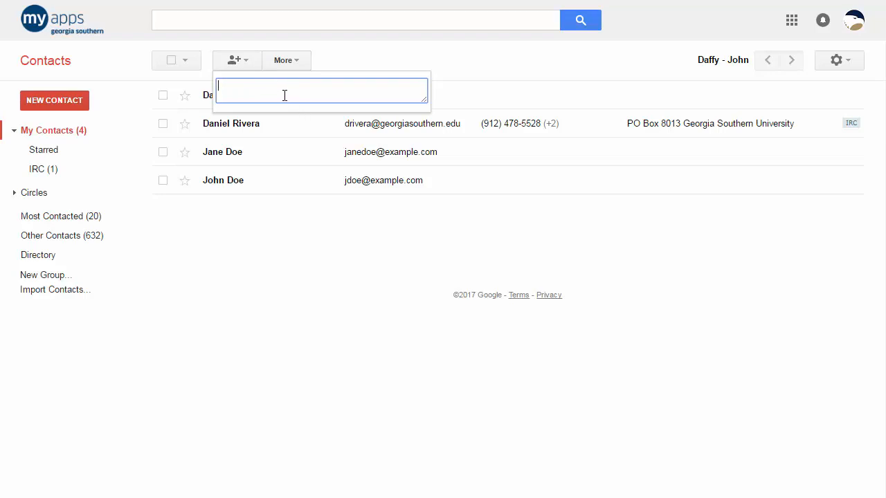
pyautogui.write('cassidy')
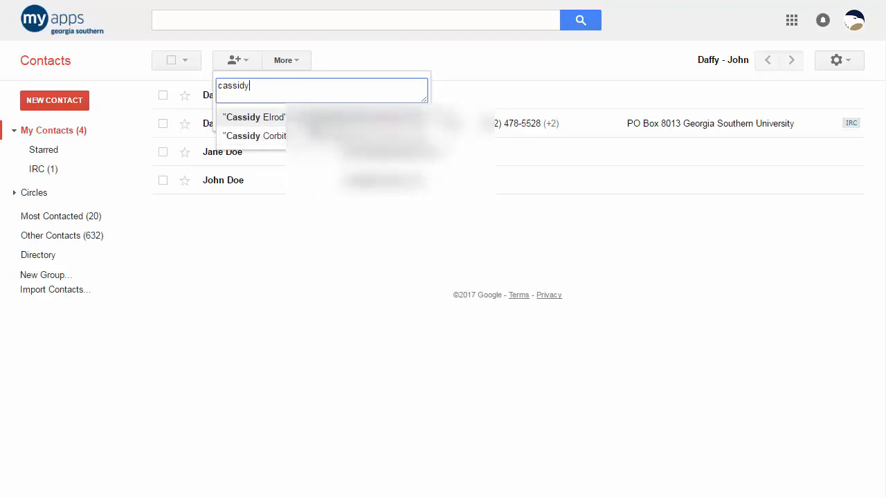
pyautogui.click(311, 123)
pyautogui.click(270, 123)
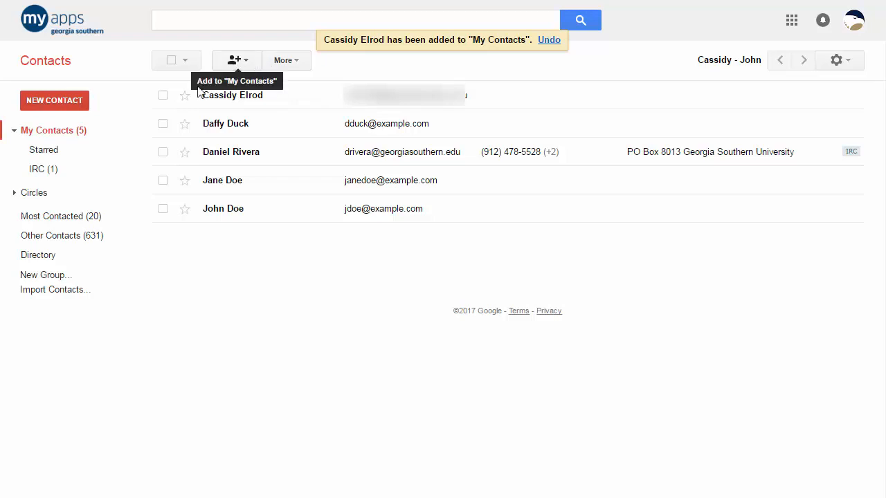
# - Open the IRC group and add the existing Daffy Duck contact to it
pyautogui.click(74, 174)
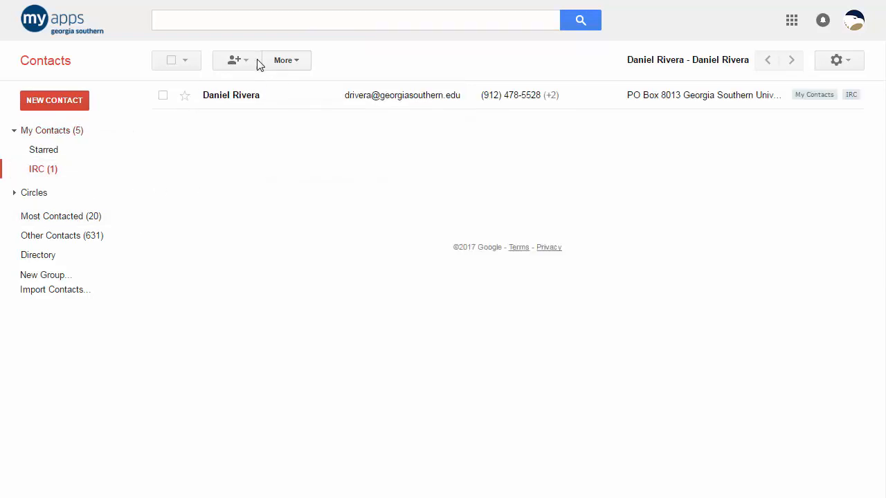
pyautogui.click(237, 60)
pyautogui.write('daff')
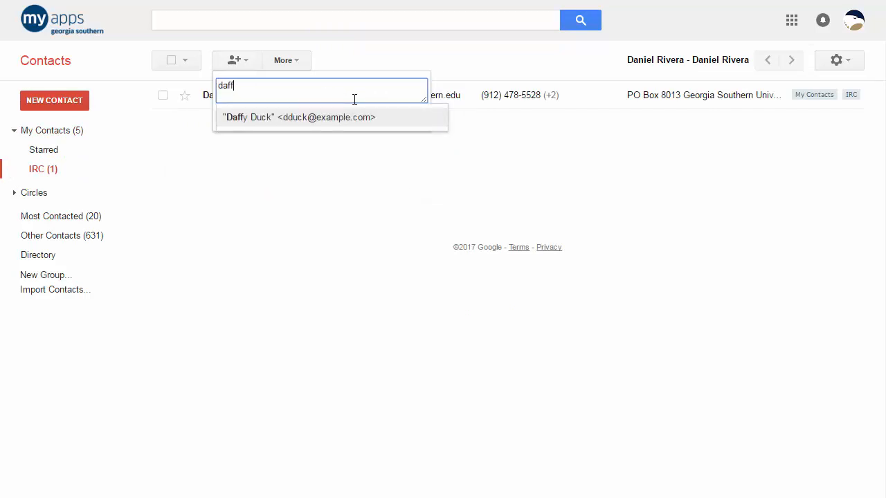
pyautogui.click(281, 120)
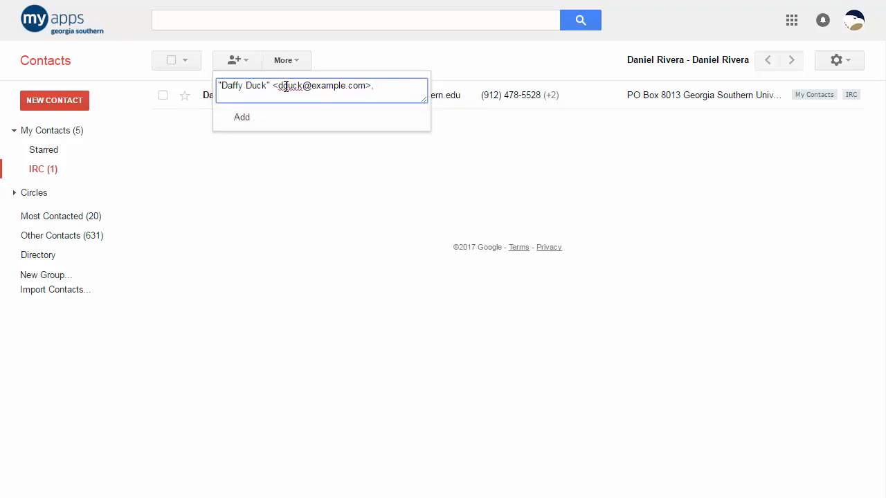
pyautogui.click(247, 121)
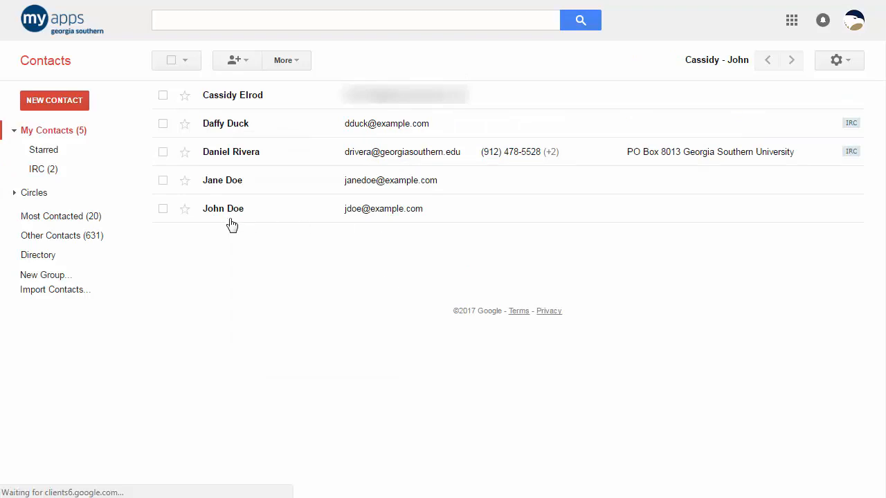
# - Add the last two contacts listed in My Contacts to the IRC group together
pyautogui.click(162, 181)
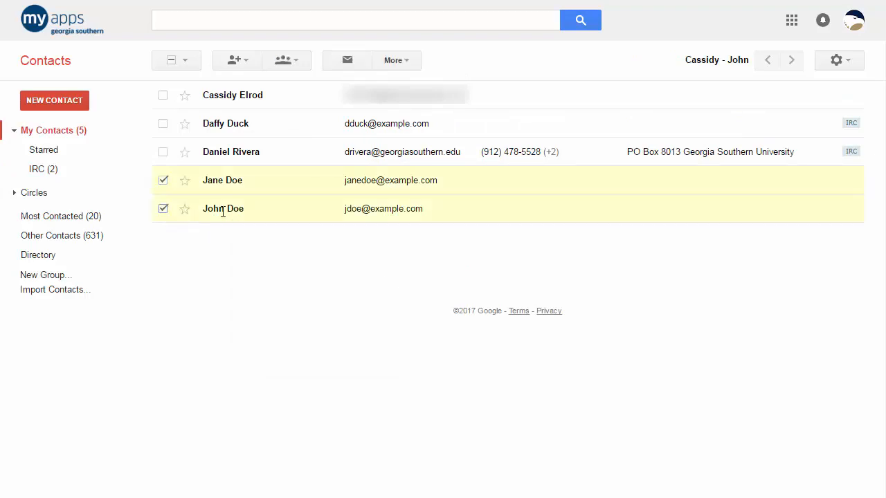
pyautogui.click(296, 64)
pyautogui.click(270, 130)
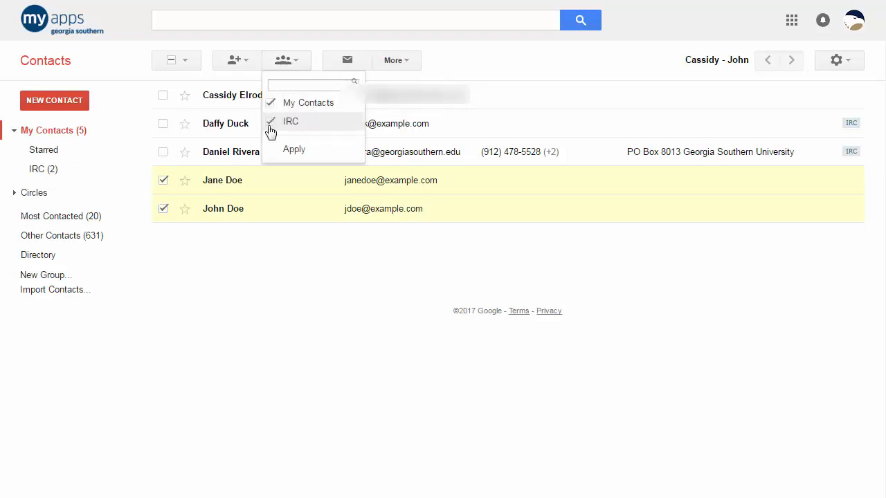
pyautogui.click(298, 152)
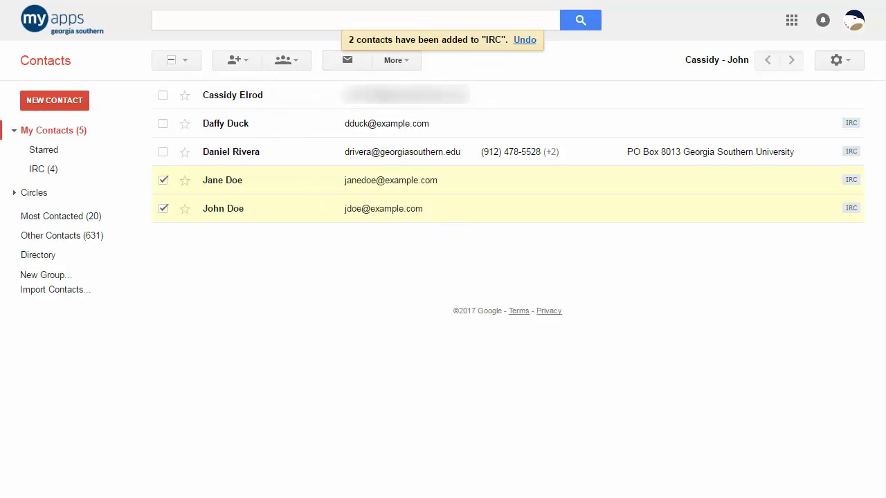
# - Switch to Mail and start a new message addressed to the IRC contact group
pyautogui.click(61, 61)
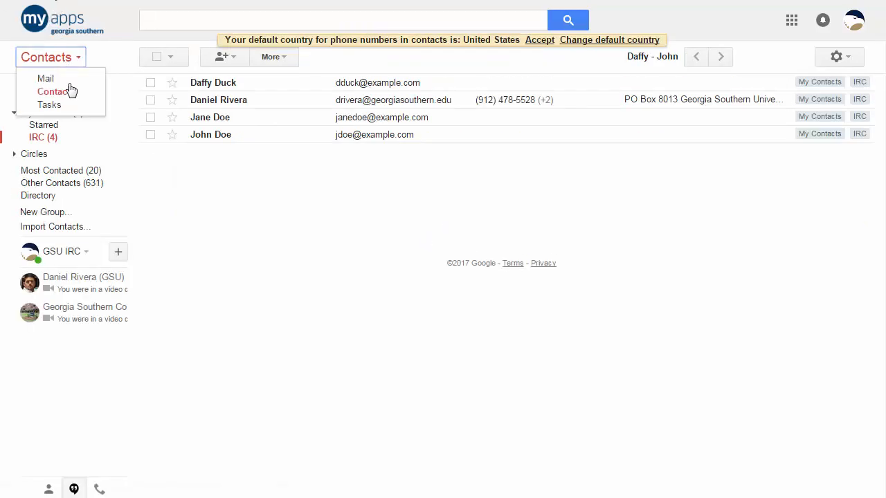
pyautogui.click(58, 76)
pyautogui.click(61, 90)
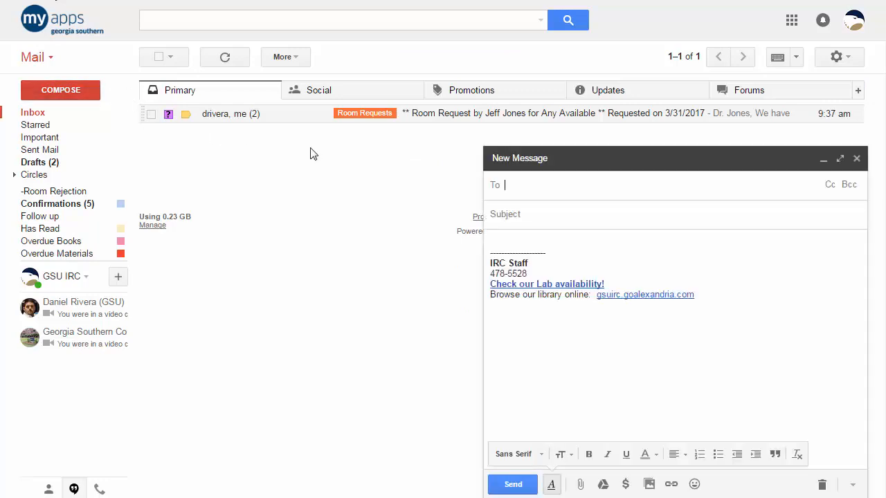
pyautogui.write('irc')
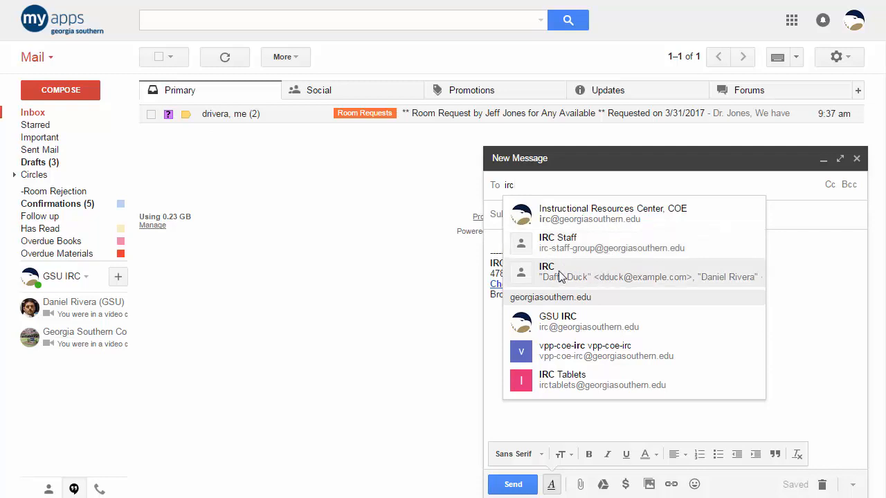
pyautogui.click(604, 275)
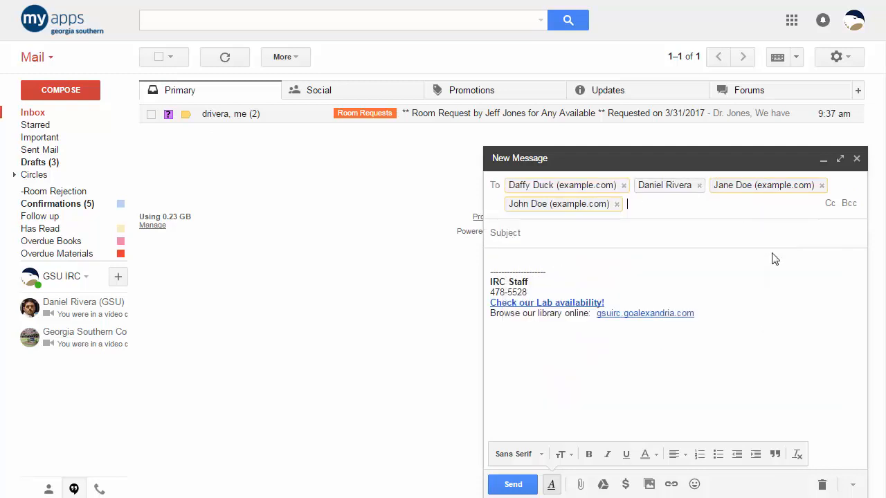
# - Discard the message draft addressed to the IRC group and return to Contacts
pyautogui.click(613, 238)
pyautogui.click(749, 218)
pyautogui.hotkey('ctrl', 'shift', 'd')
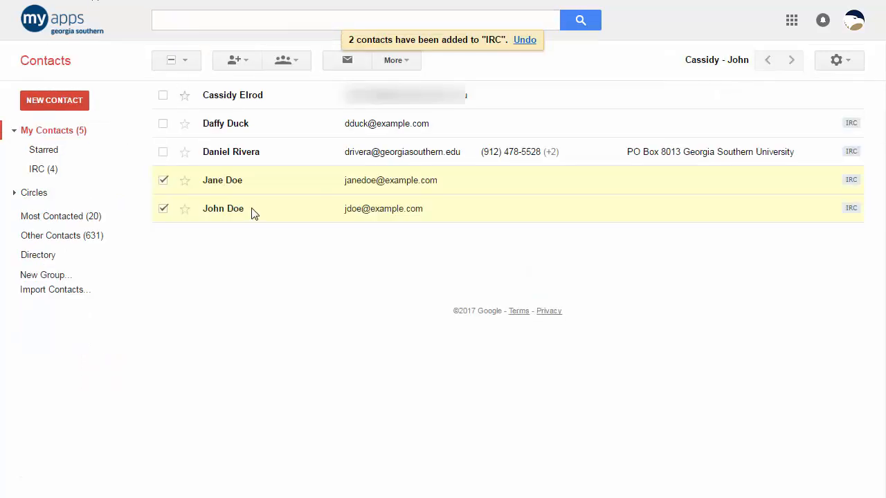
# - Deselect both selected contacts and view the set of available Google apps
pyautogui.click(163, 179)
pyautogui.click(163, 208)
pyautogui.click(791, 25)
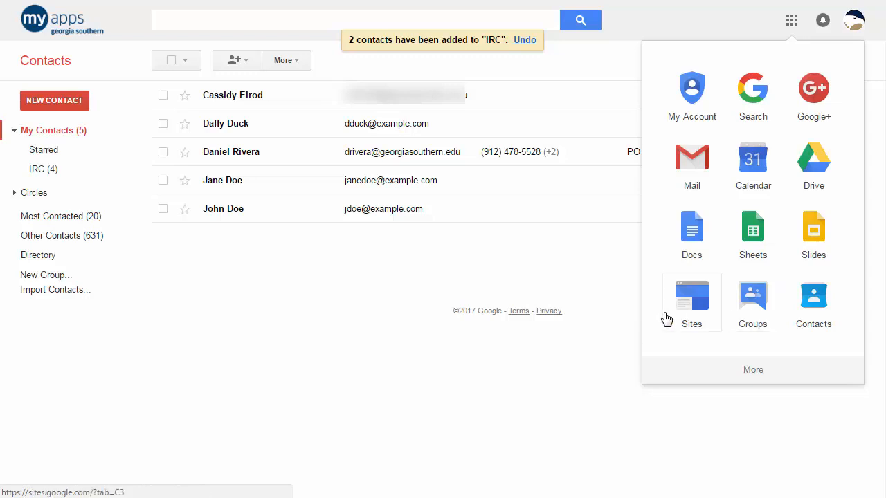
pyautogui.click(480, 280)
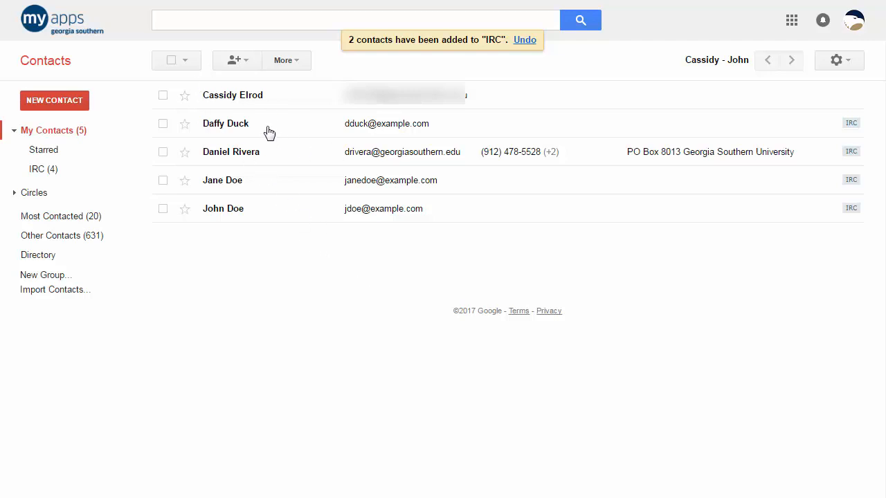
# - Open the IRC group and review the contact export options without any contacts selected
pyautogui.click(172, 60)
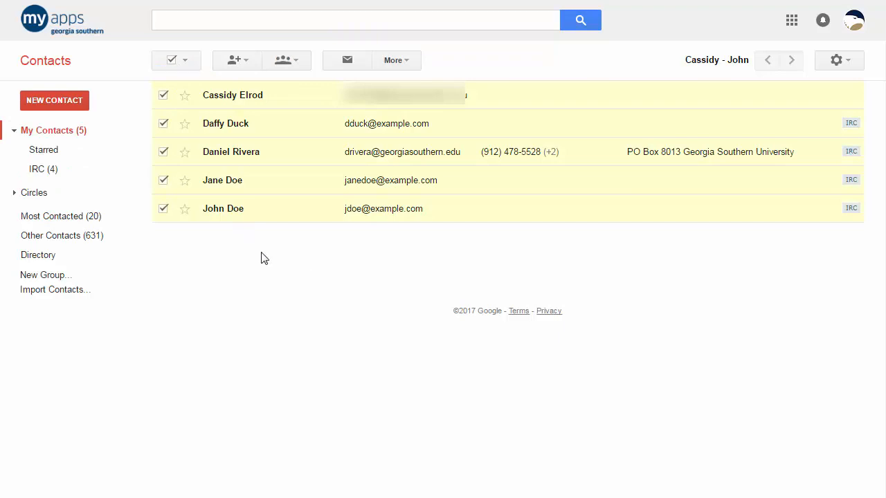
pyautogui.click(71, 177)
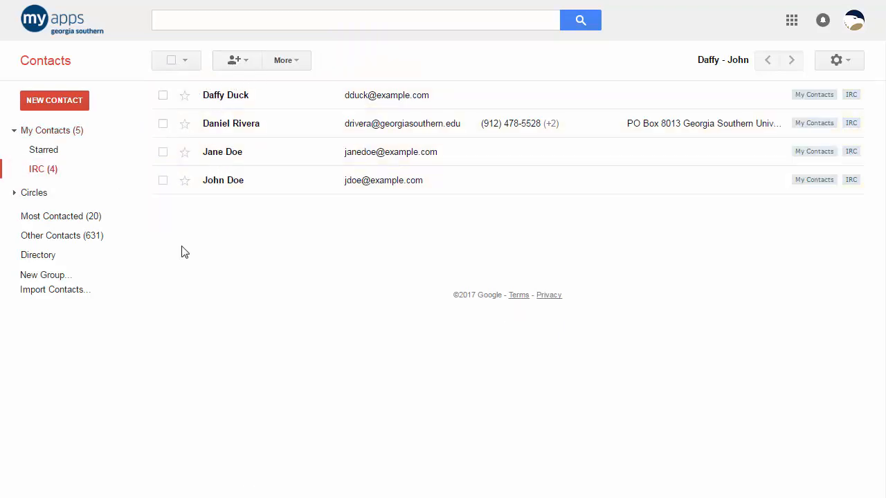
pyautogui.click(308, 63)
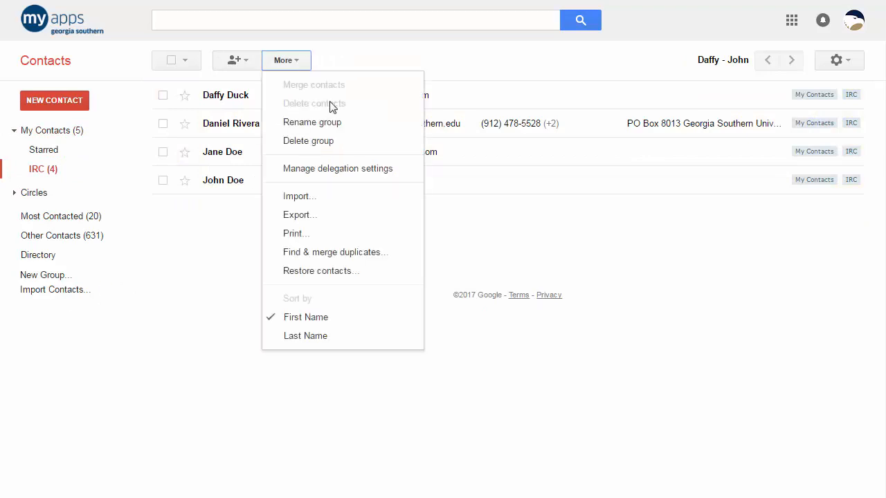
pyautogui.click(348, 219)
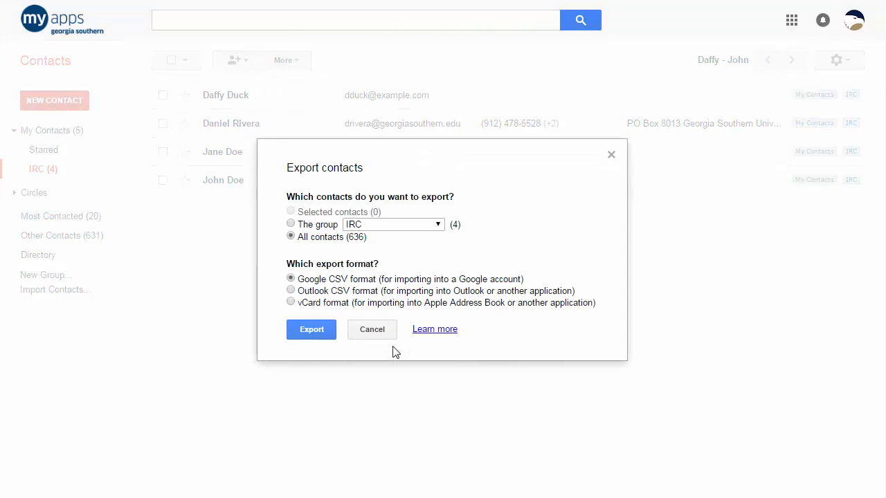
pyautogui.click(372, 330)
# - Select all contacts in the IRC group, review the export options for that selection, and clear it again
pyautogui.click(173, 61)
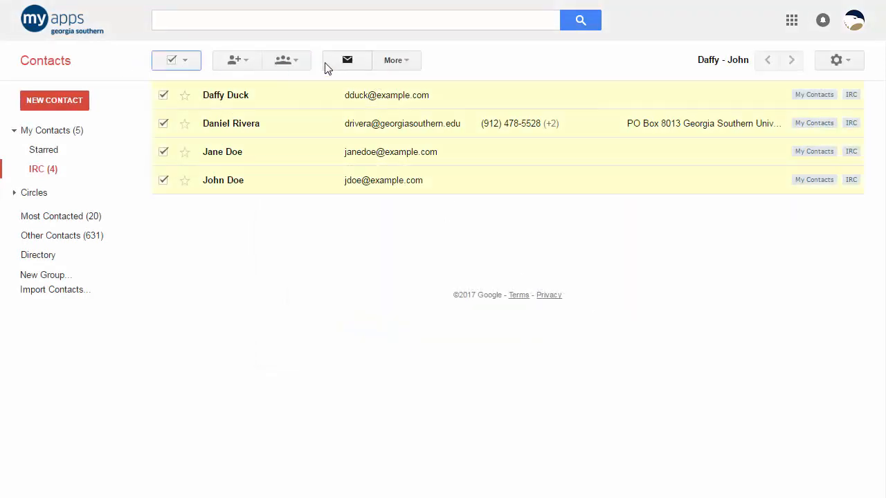
pyautogui.click(410, 63)
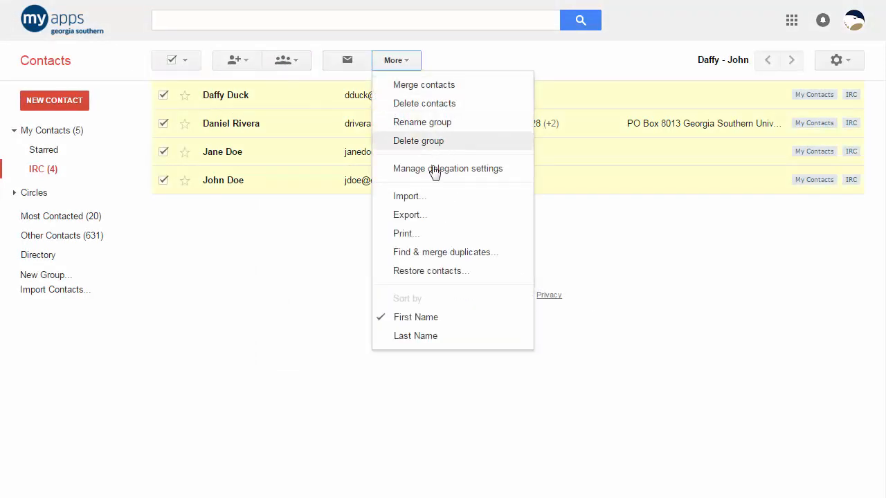
pyautogui.click(423, 217)
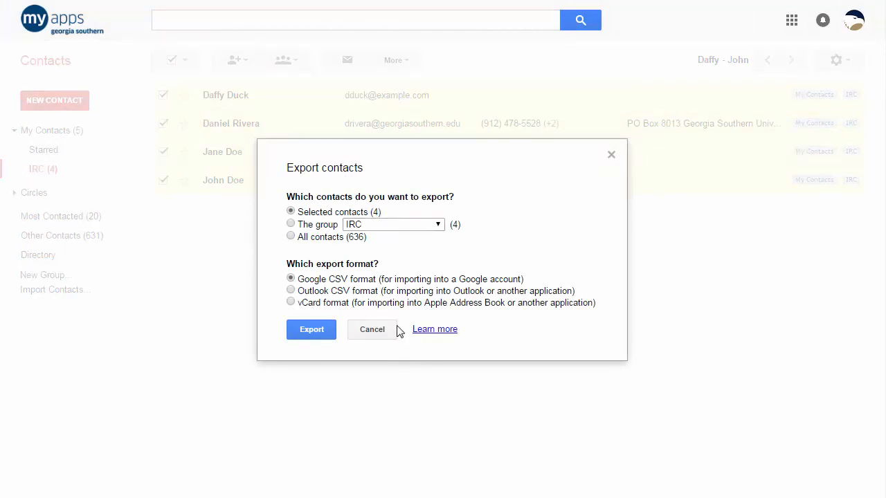
pyautogui.click(395, 329)
pyautogui.click(173, 60)
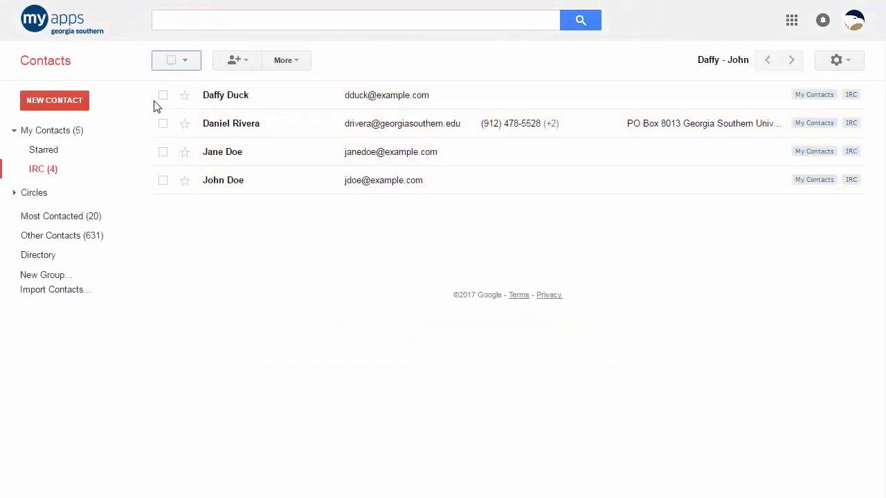
# - Export the IRC group of contacts as a Google CSV file
pyautogui.click(296, 65)
pyautogui.click(311, 215)
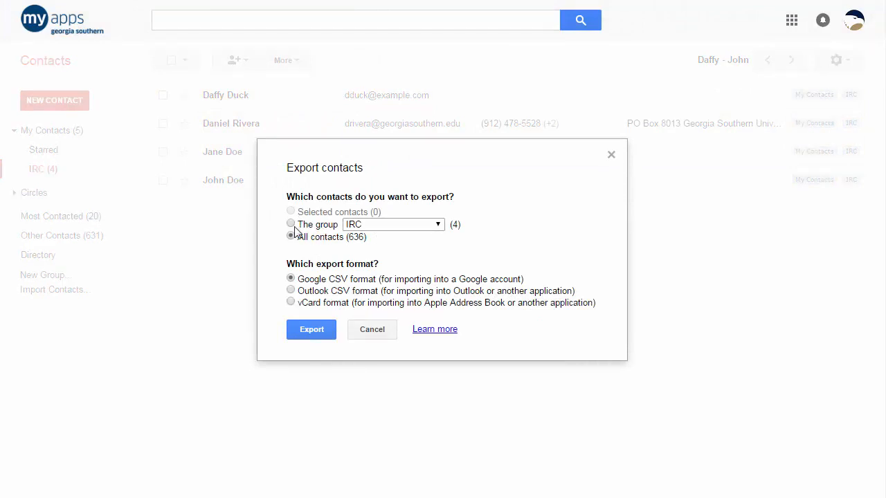
pyautogui.click(293, 225)
pyautogui.click(321, 330)
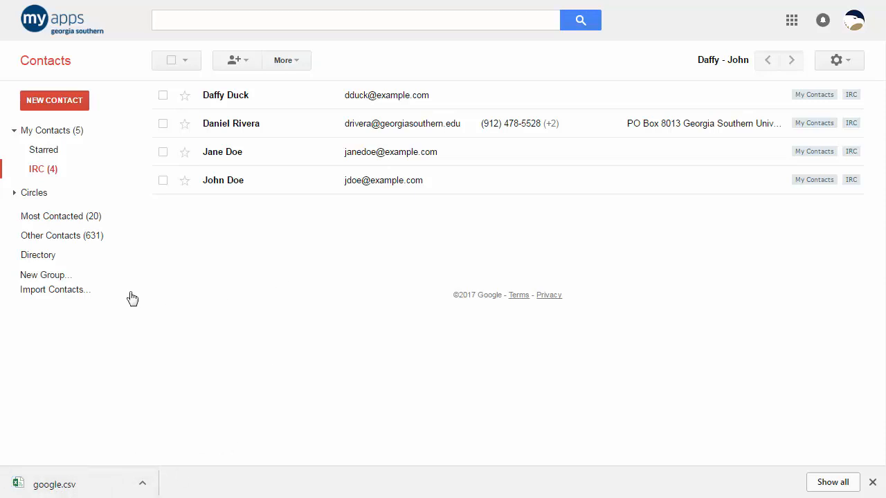
# - View the options for importing contacts from a CSV or vCard file without importing anything
pyautogui.click(49, 291)
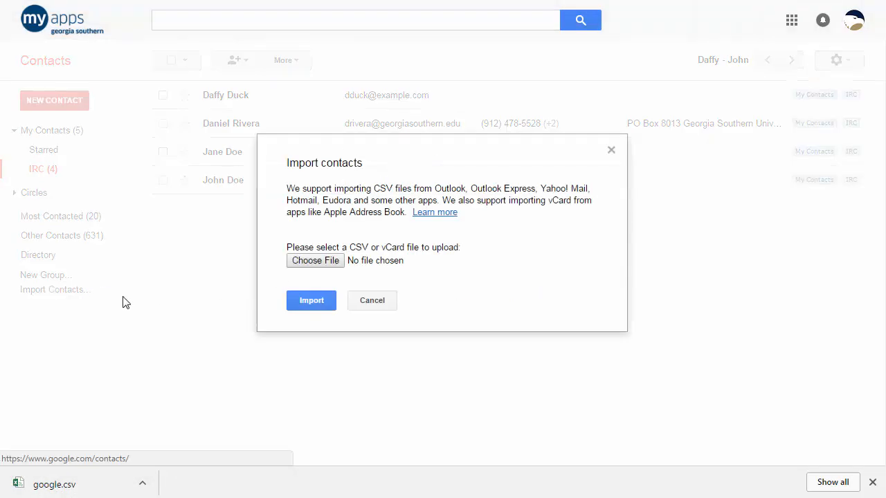
pyautogui.click(372, 302)
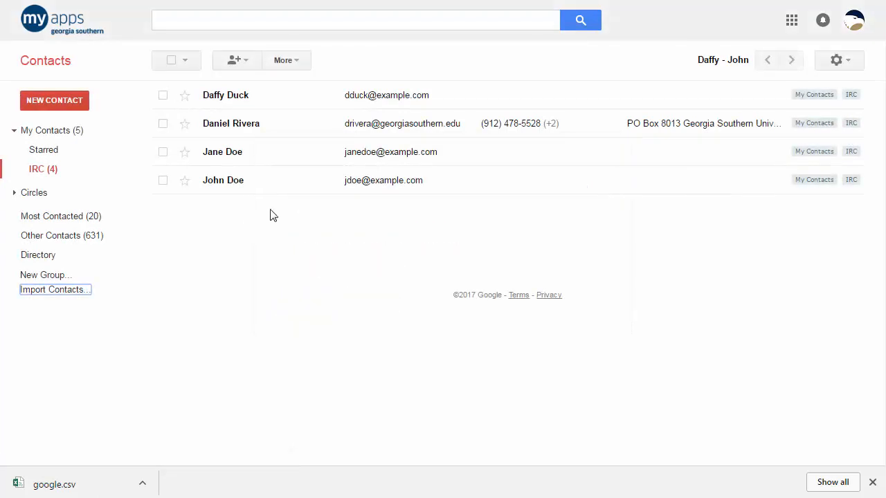
pyautogui.click(290, 245)
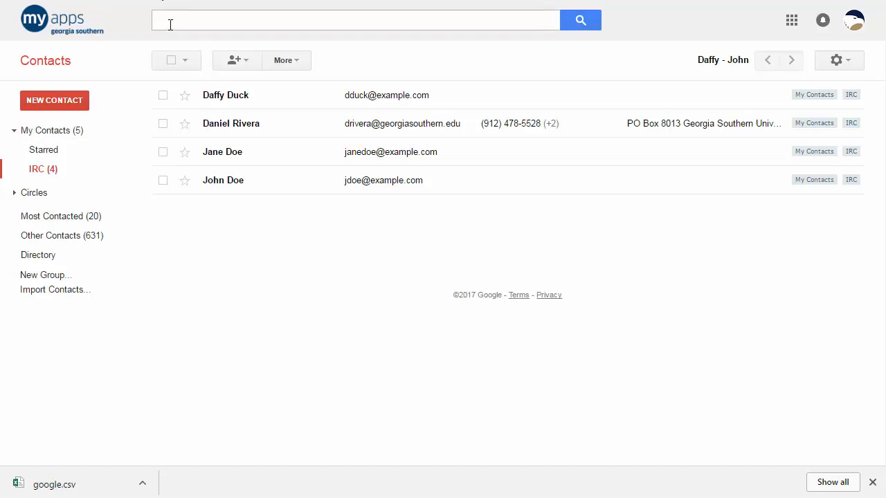
# - Switch to Mail and view where it offers access to Contacts and Tasks
pyautogui.click(83, 1)
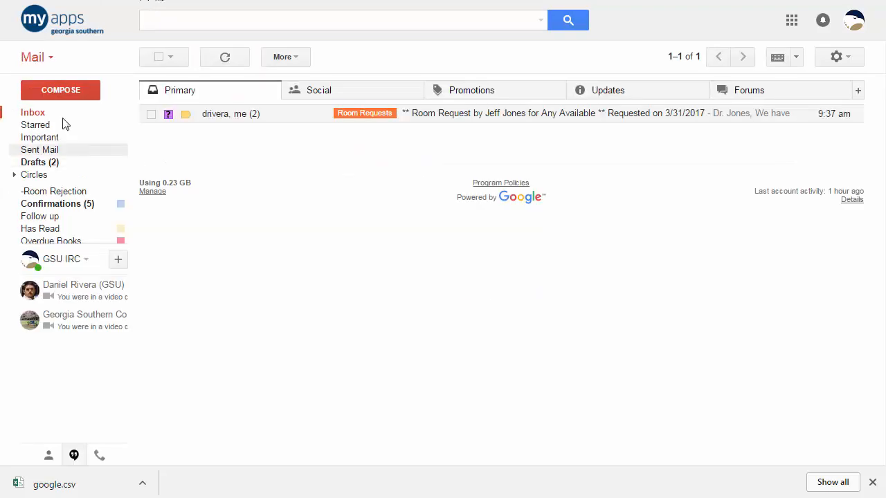
pyautogui.click(49, 62)
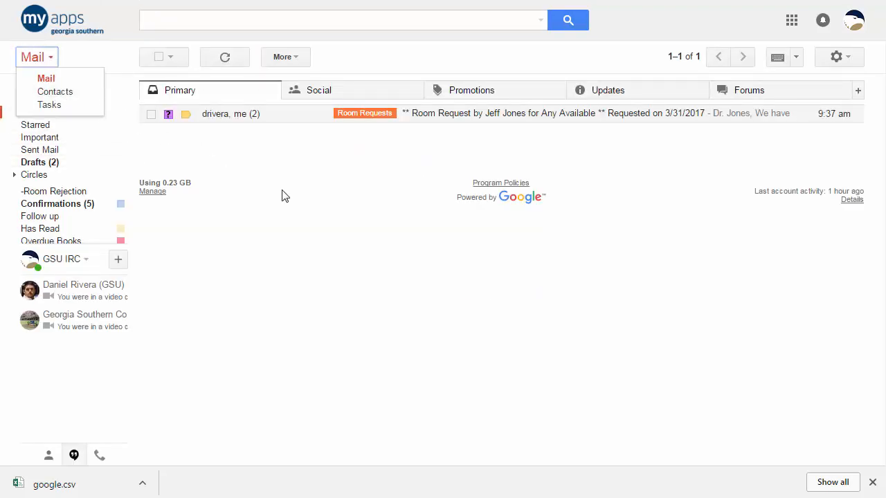
pyautogui.click(379, 179)
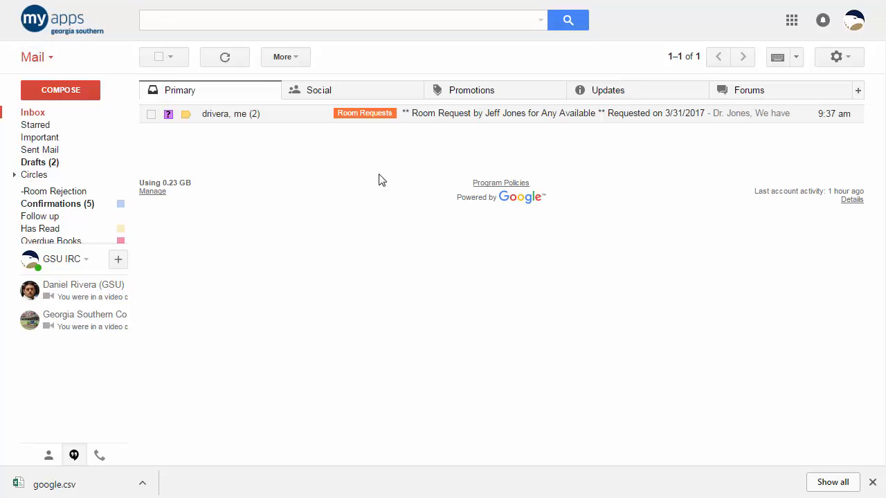